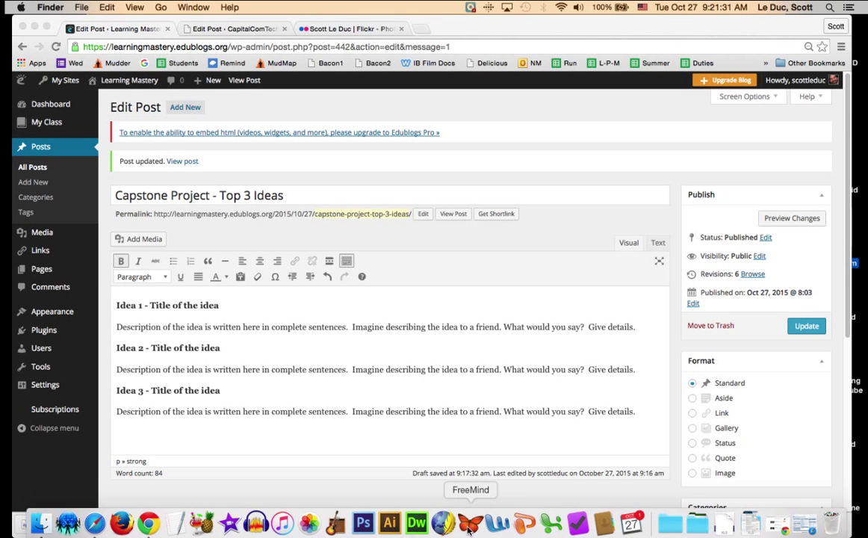
Switch from the Chrome blog editor to FreeMind's blank New Mindmap
left_click(469, 527)
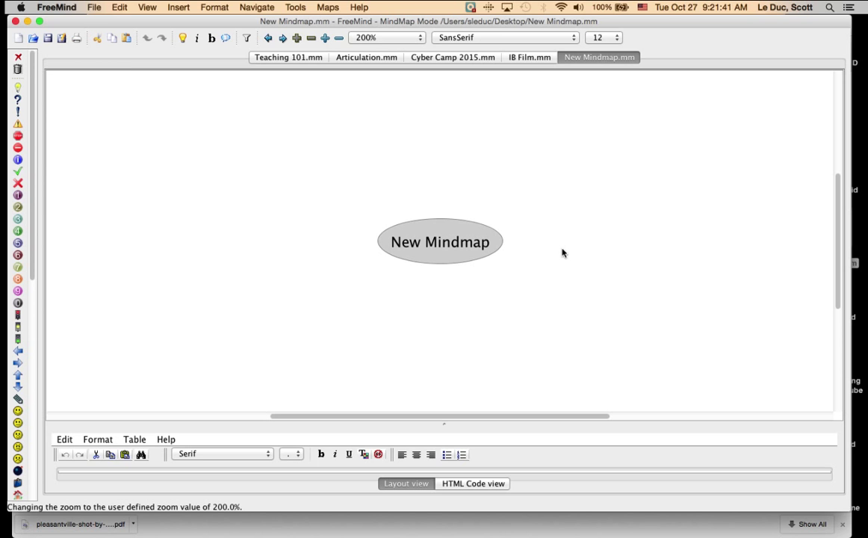
Rename the central root node to 'Idea'
double_click(441, 251)
type("Idea")
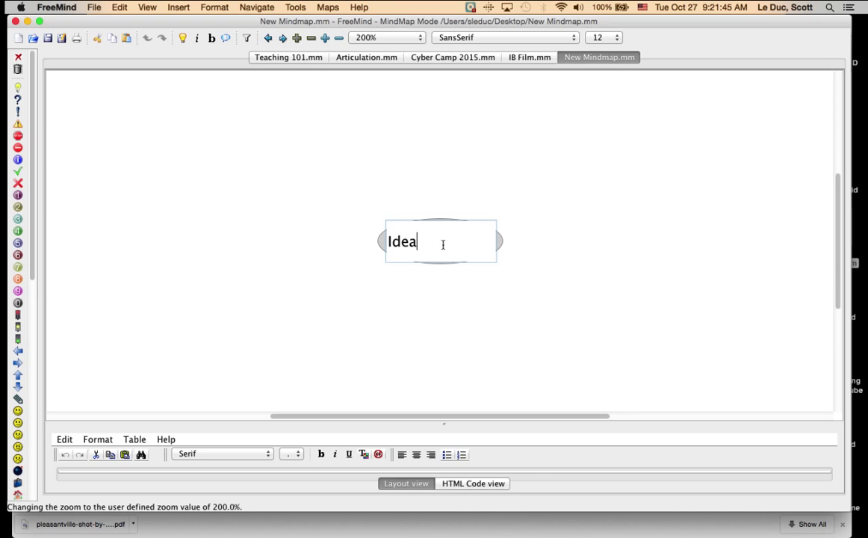
key("Return")
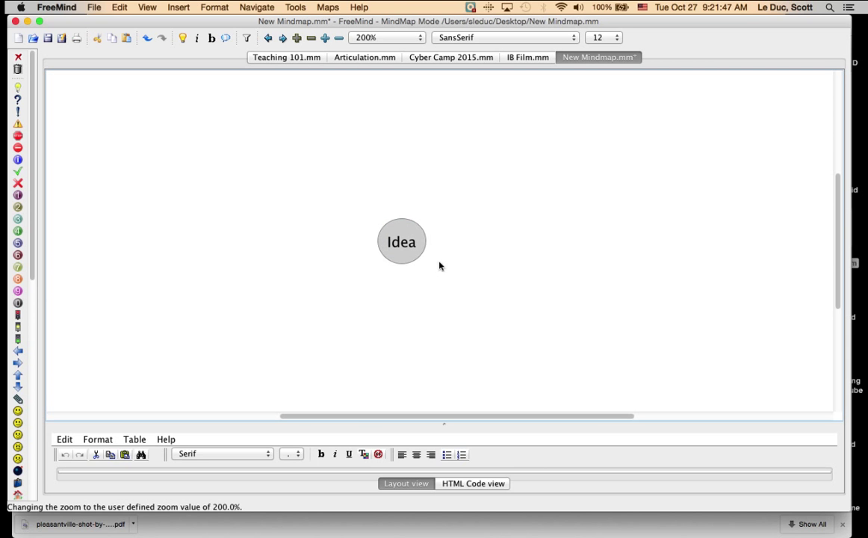
left_click_drag(401, 416, 380, 417)
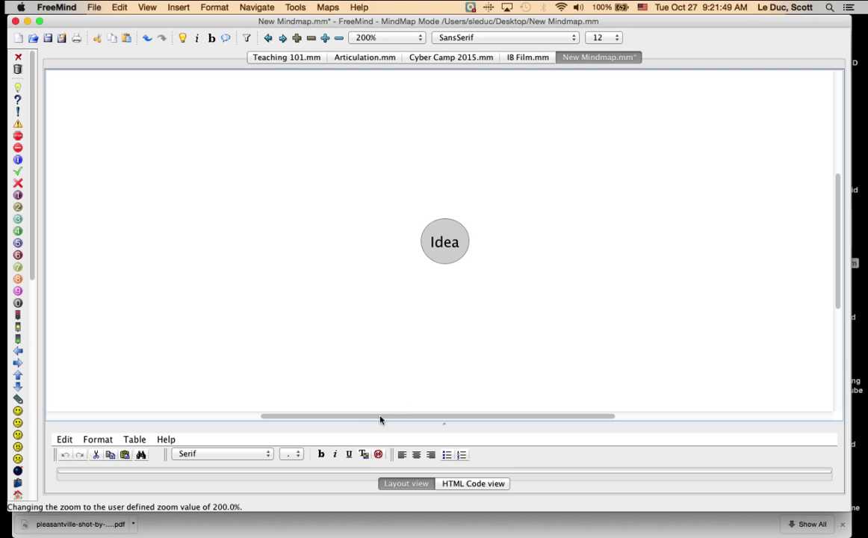
double_click(456, 243)
key("Return")
Add a 'Parent' child node under Idea, with a 'Sibling' child beneath it
key("Tab")
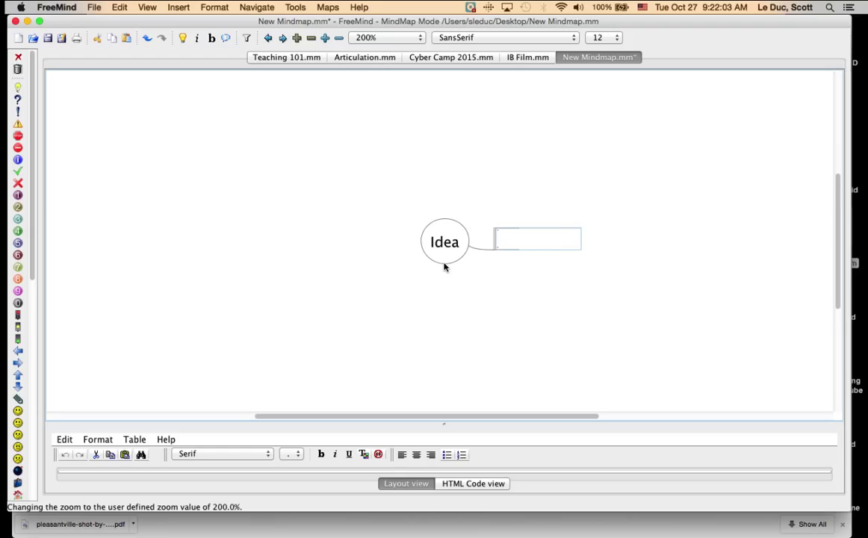
type("Parent")
key("Return")
key("Tab")
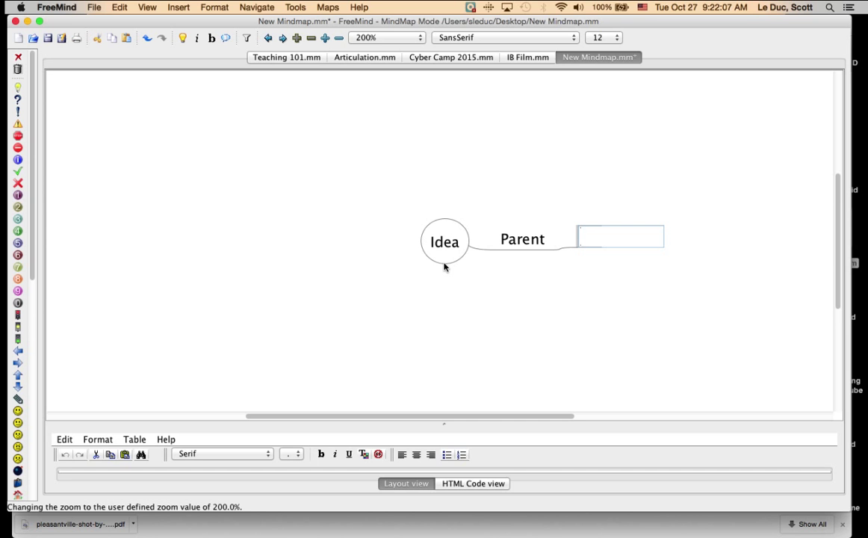
type("Sibling")
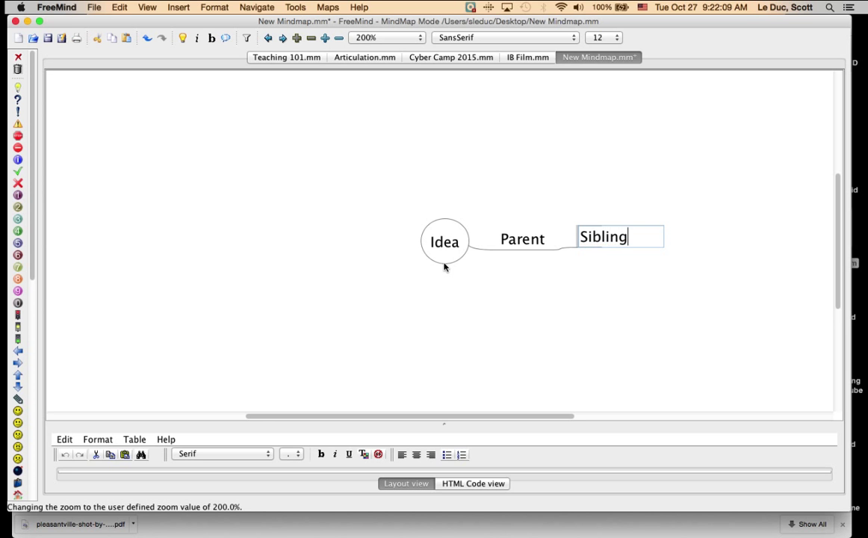
key("Return")
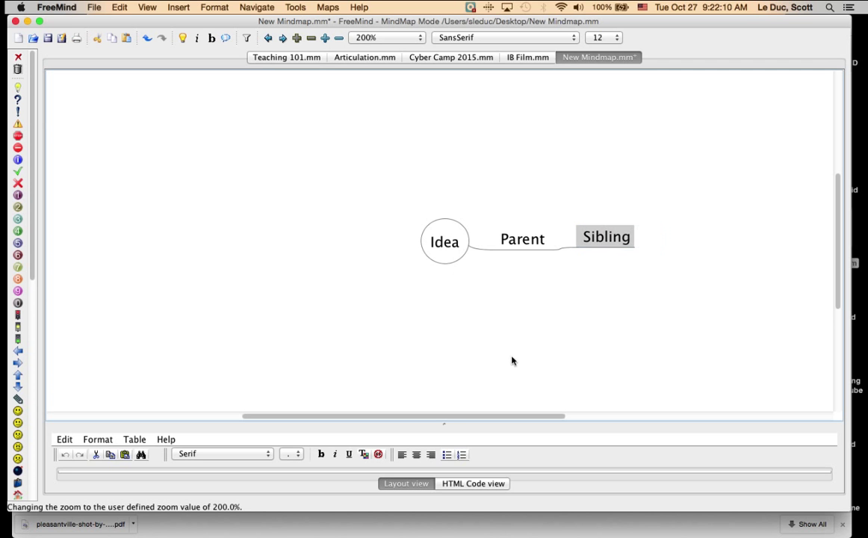
Add a 'Scene' branch off Idea with a first child node 'Mountains'
left_click(446, 247)
key("Tab")
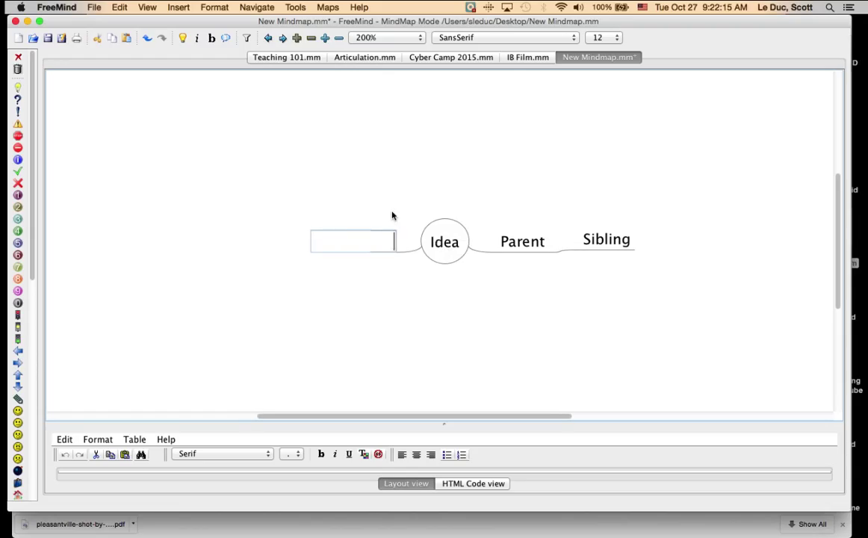
type("Scene")
key("Return")
key("Tab")
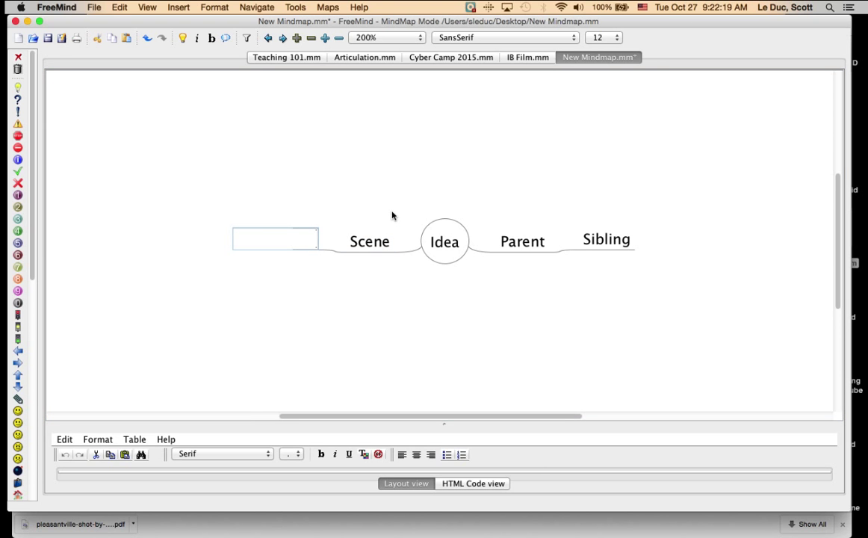
type("Mountains")
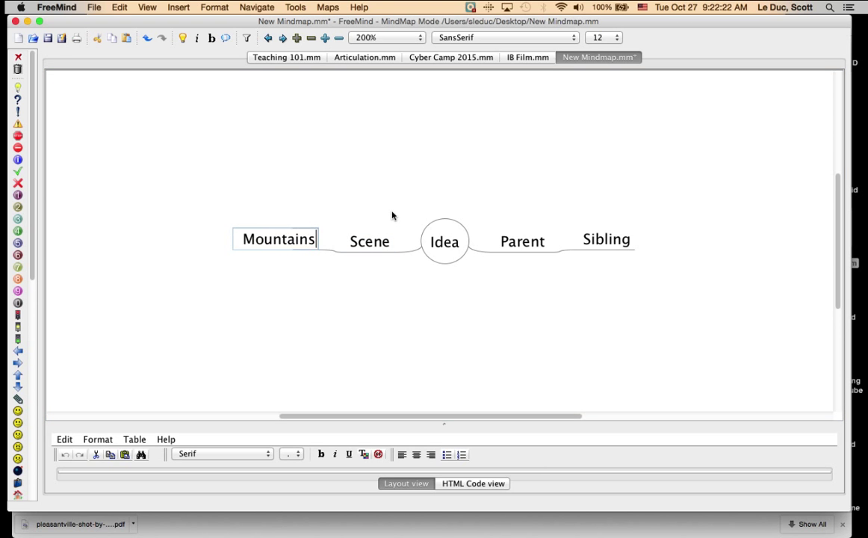
key("Return")
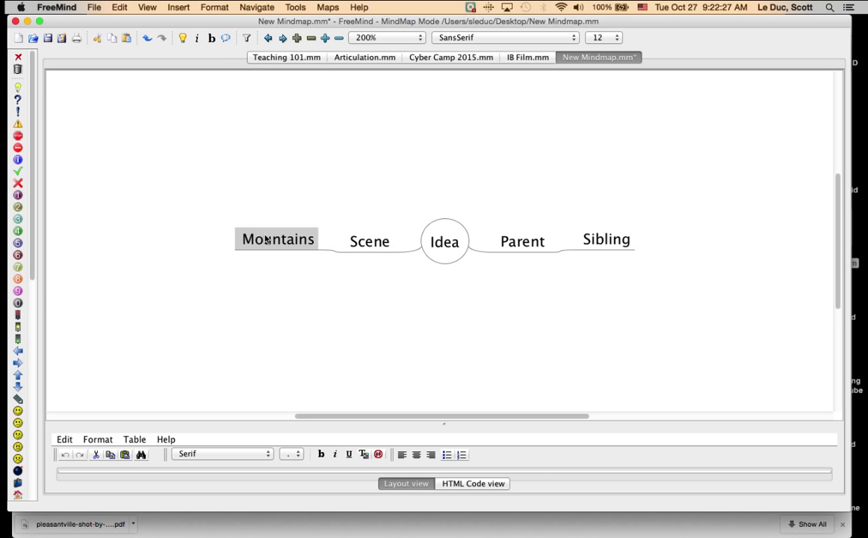
Add sibling nodes 'Opening' (correcting the 'Opeing' typo) and 'Ending' below Mountains
key("Return")
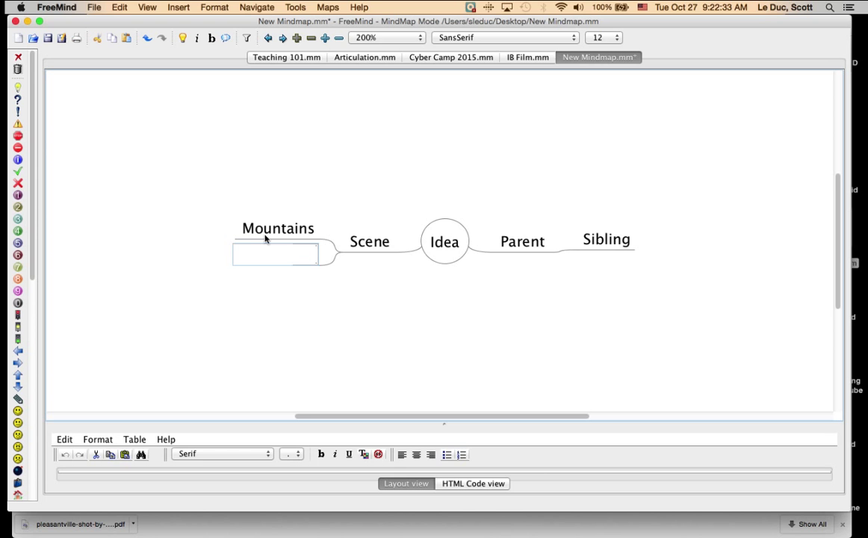
type("Opeing")
key("Return")
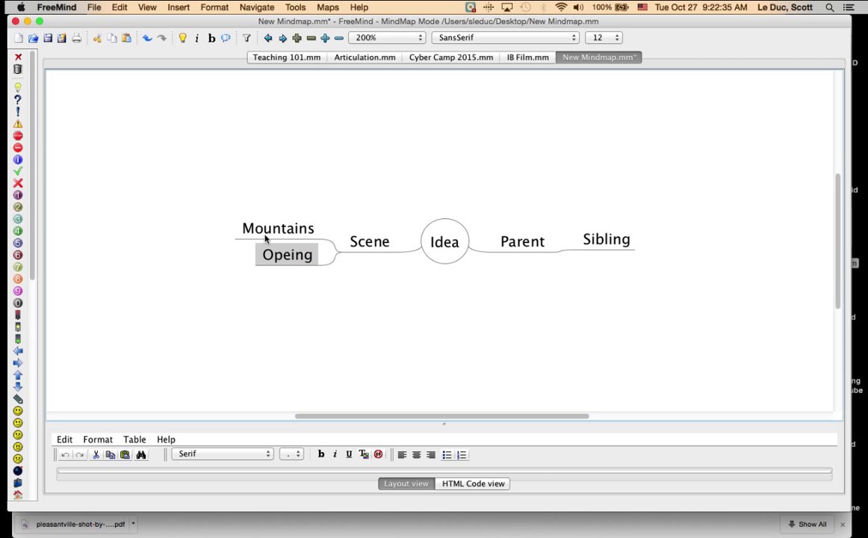
key("F2")
key("BackSpace")
key("BackSpace")
key("BackSpace")
type("ning")
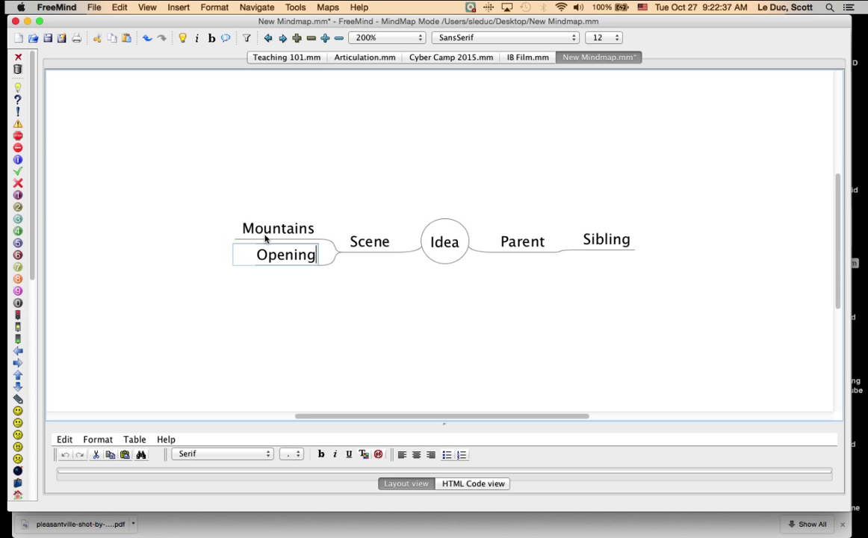
key("Return")
key("Return")
type("W")
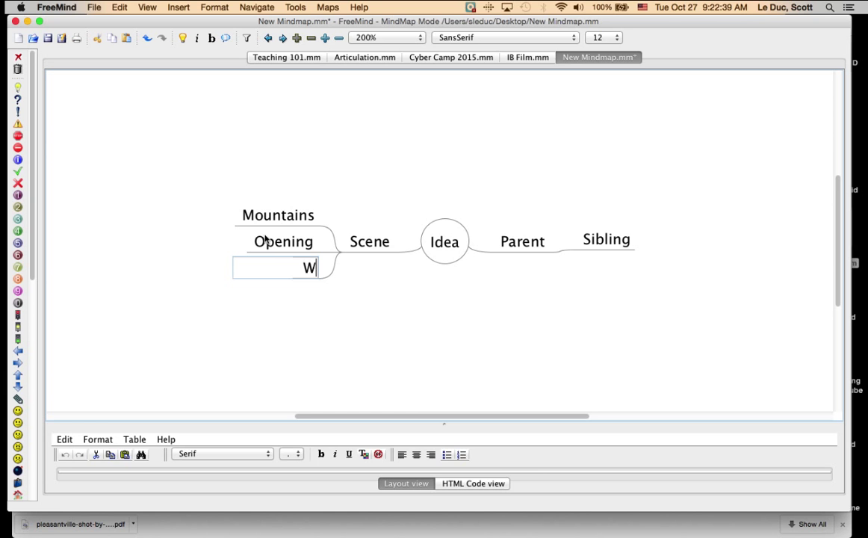
key("BackSpace")
type("Ending")
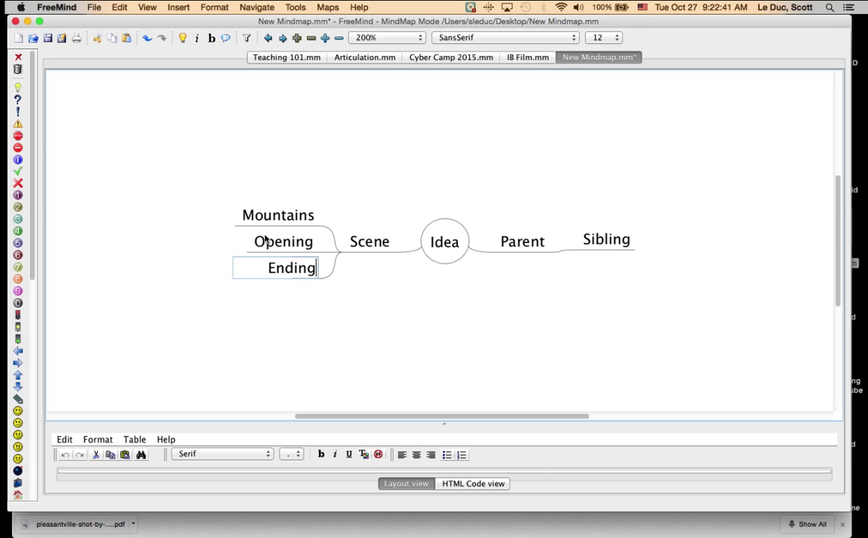
key("Return")
Move the Scene branch to Idea's right side and Parent to its left
left_click(369, 245)
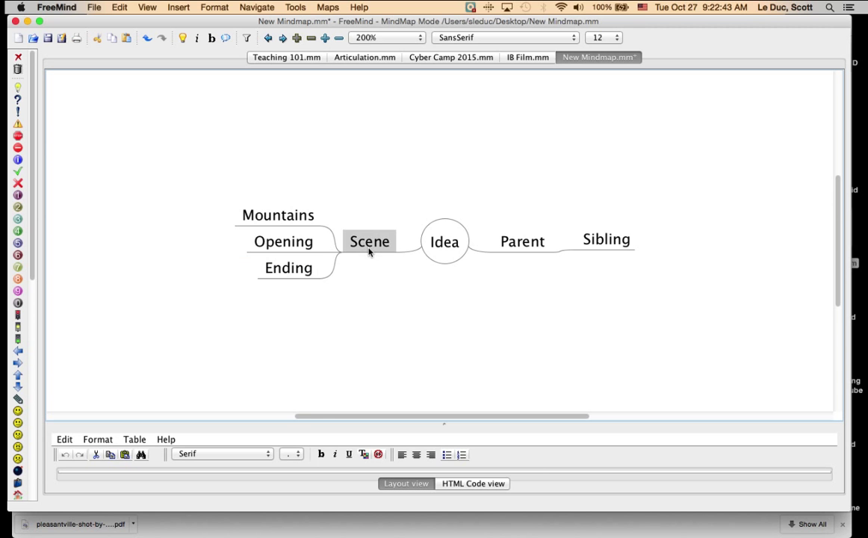
left_click_drag(362, 245, 458, 236)
left_click_drag(522, 201, 432, 247)
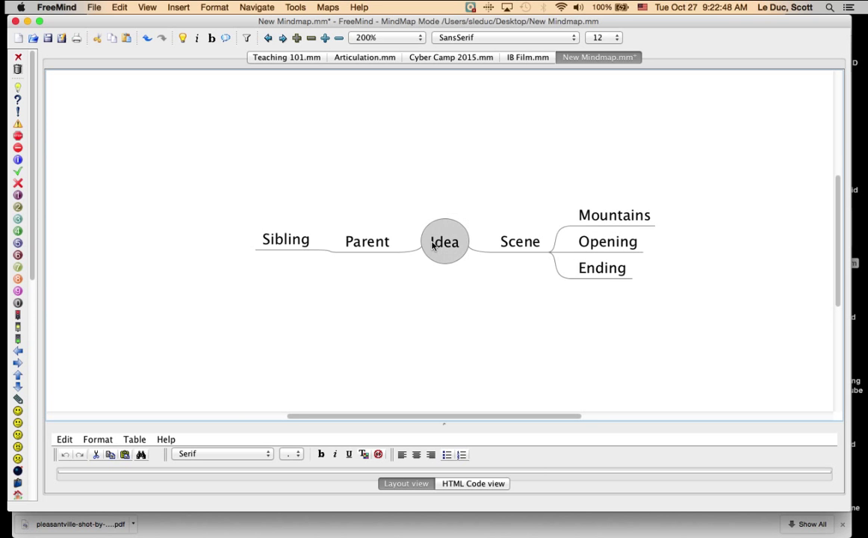
Collapse and expand the Parent branch twice, leaving Sibling visible
left_click(363, 247)
left_click(363, 247)
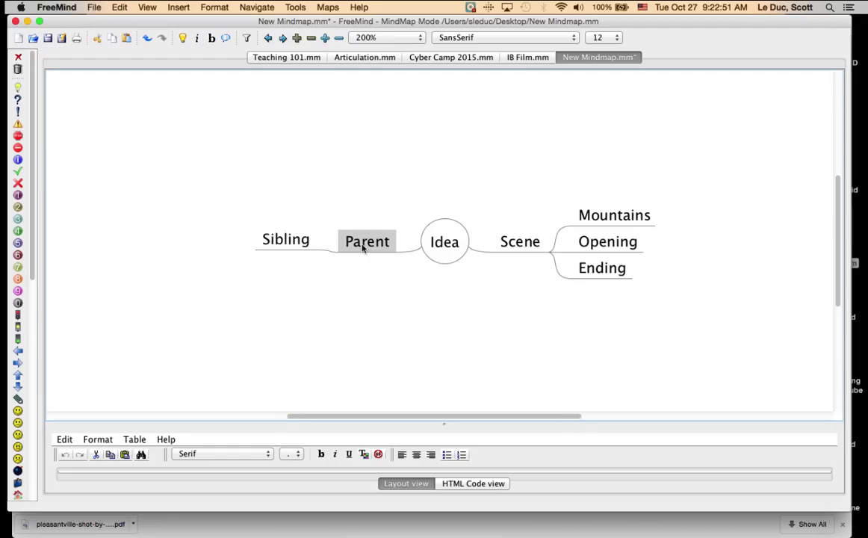
left_click(362, 247)
left_click(363, 247)
Create a 'Characters' branch as a new child of Idea
left_click(454, 245)
key("Tab")
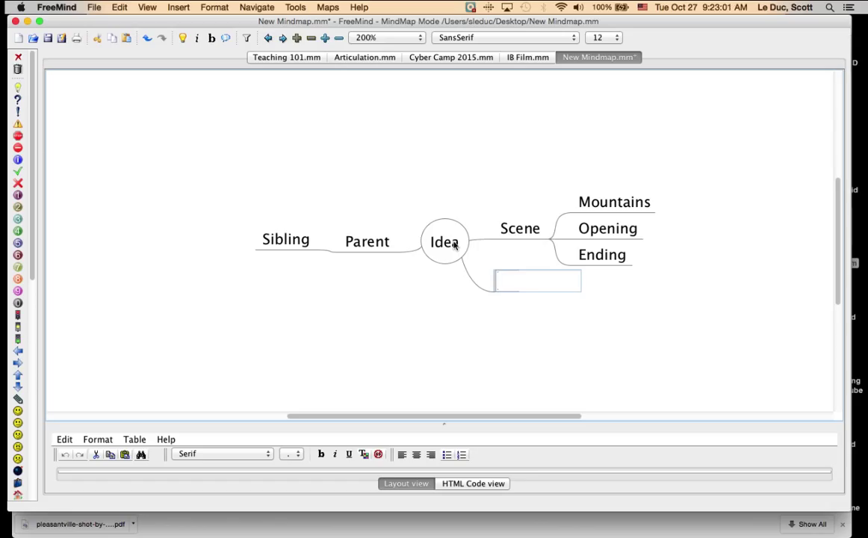
type("Characters")
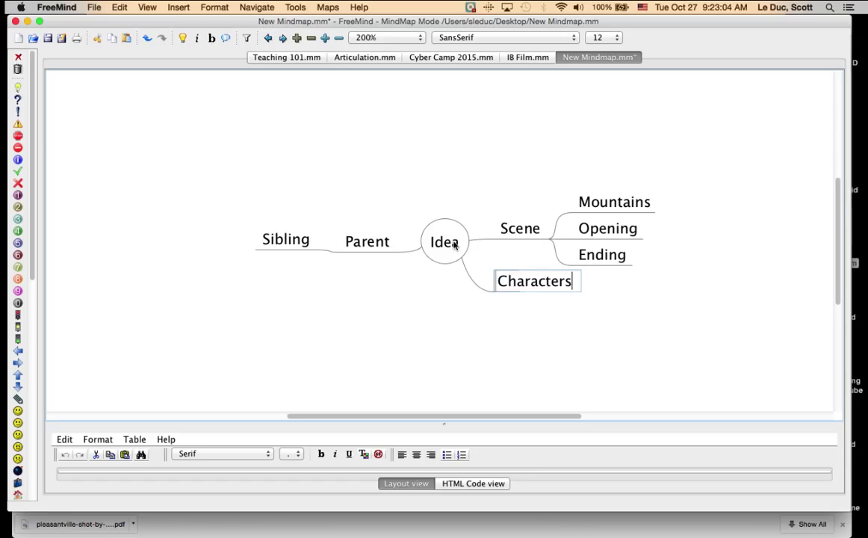
key("Tab")
Add child nodes 'Son', 'Daughter' and 'Friend' under Characters
type("Son")
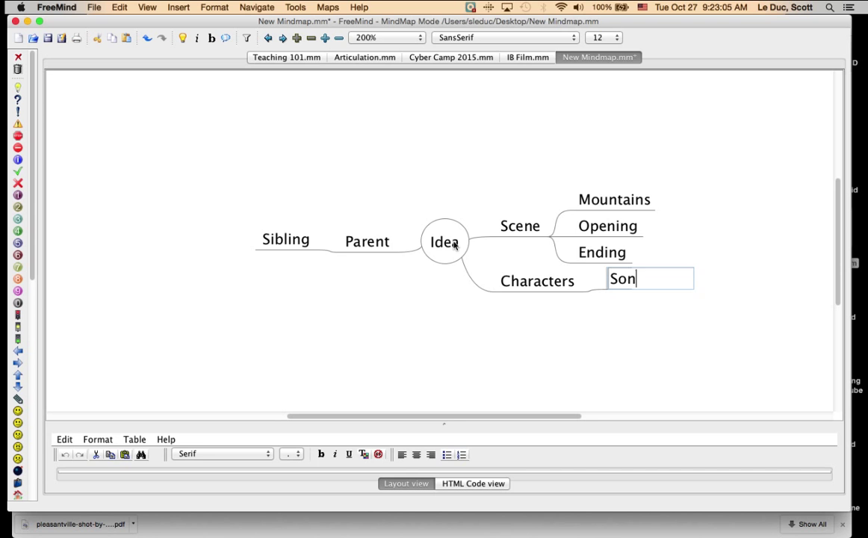
key("Return")
key("Return")
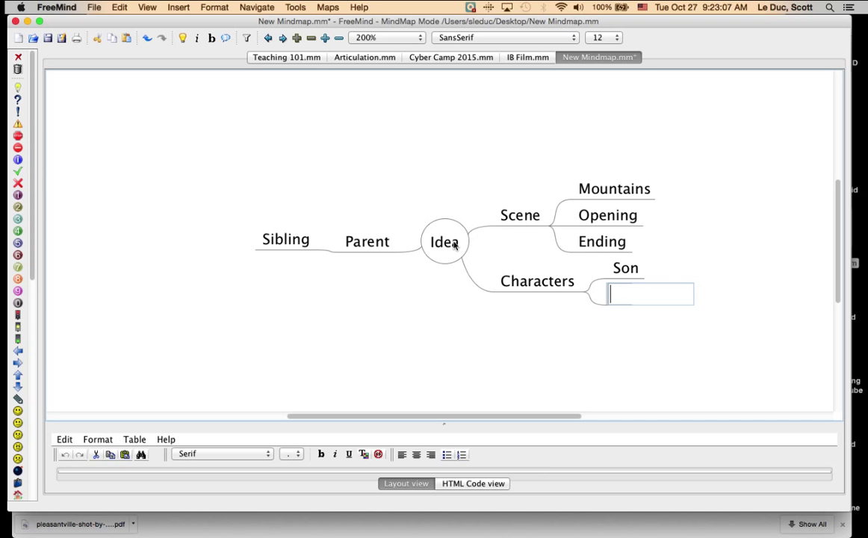
type("Daughter")
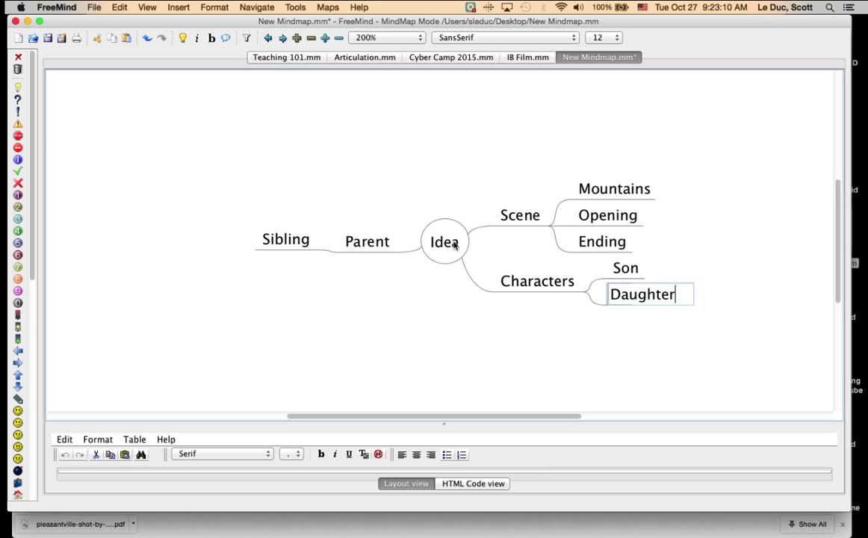
key("Return")
key("Return")
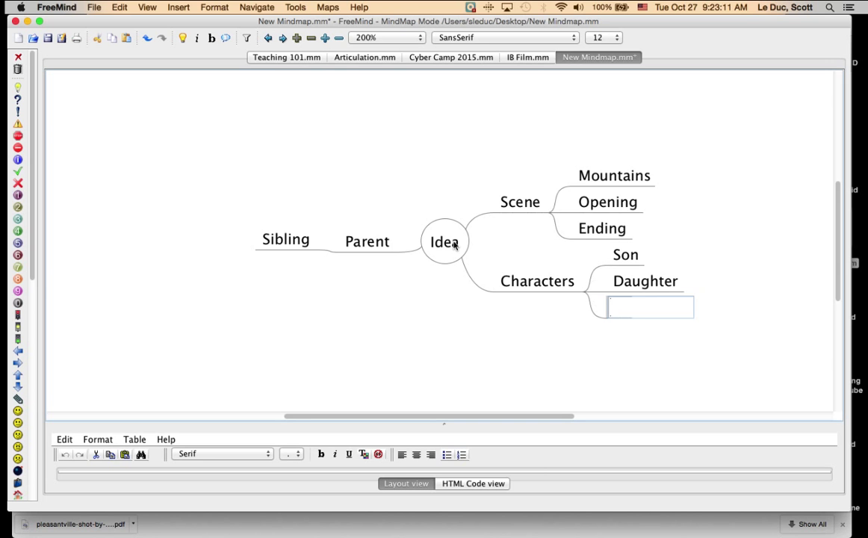
type("Friend")
key("Return")
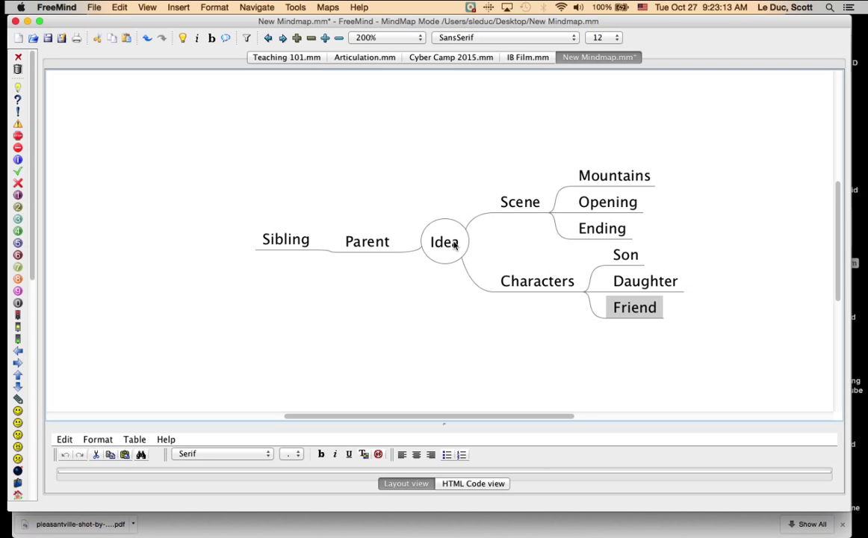
Place Characters left of Idea and nest Parent under it, reattaching Sibling to Parent
left_click_drag(533, 286, 458, 261)
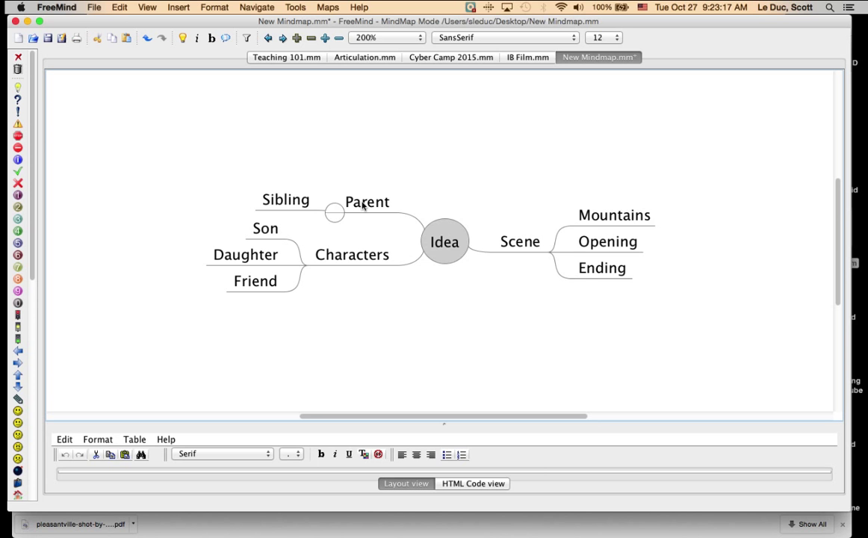
left_click_drag(368, 202, 322, 264)
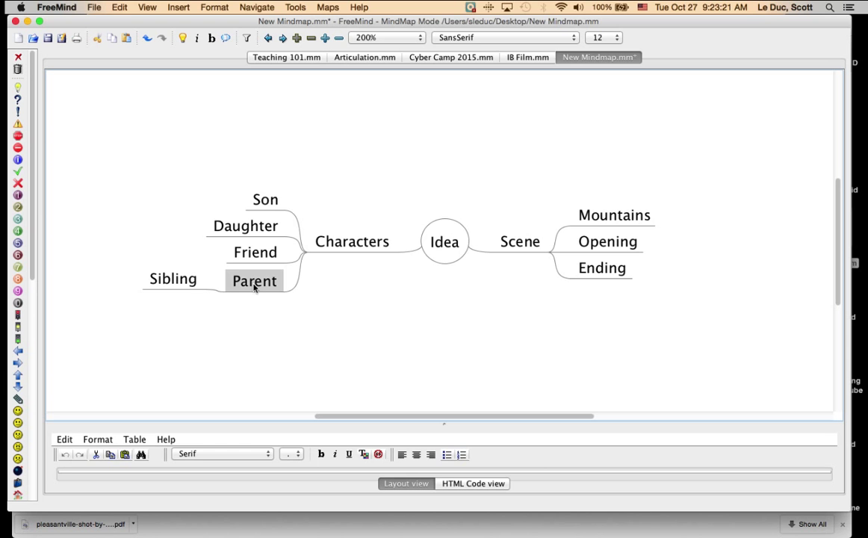
mouse_move(196, 283)
left_mouse_down()
mouse_move(221, 288)
mouse_move(423, 254)
left_mouse_up()
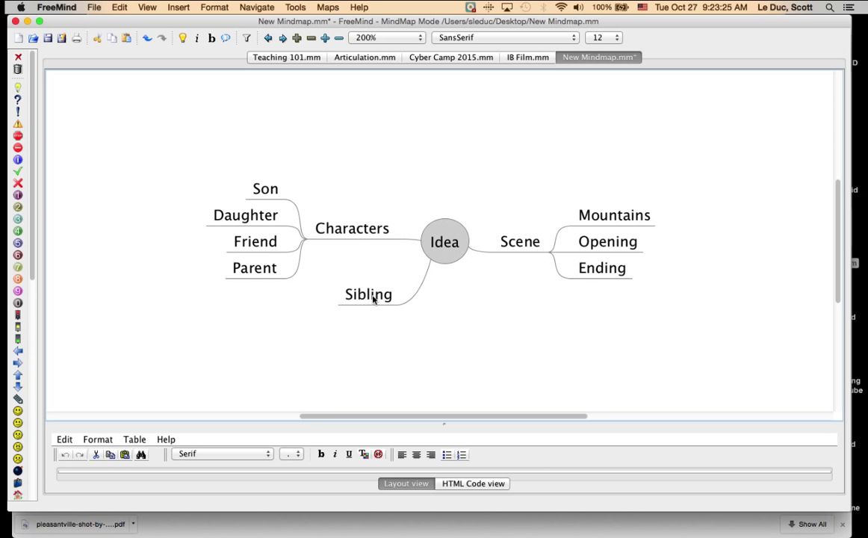
left_click_drag(373, 298, 239, 277)
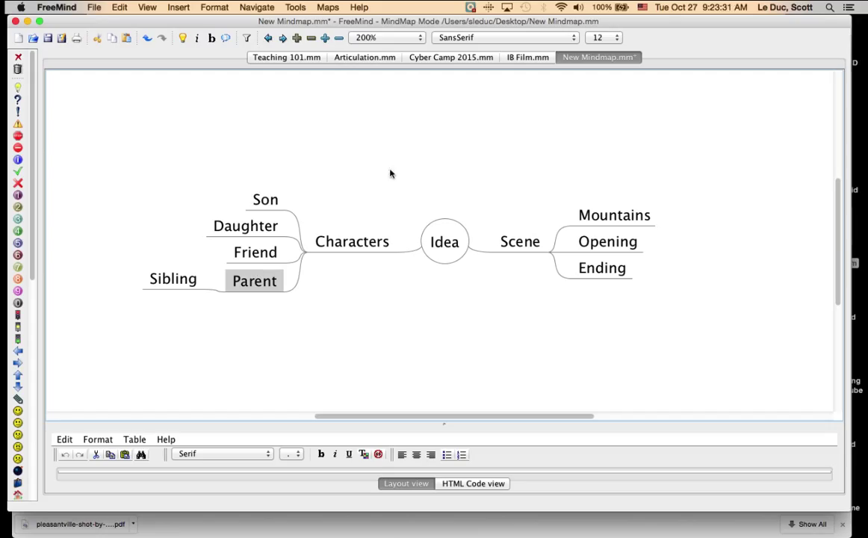
left_click(345, 242)
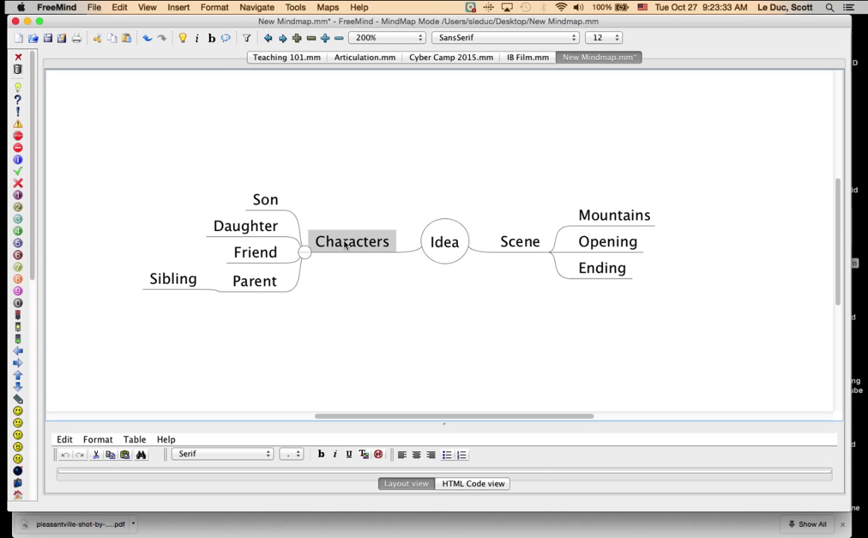
Export the mind map as a JPEG named 'Idea' to the Desktop
left_click(90, 9)
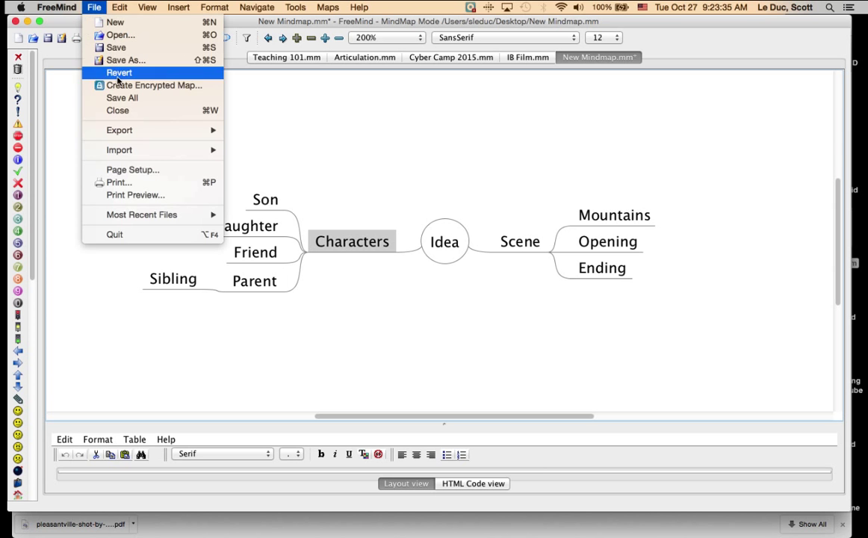
mouse_move(123, 133)
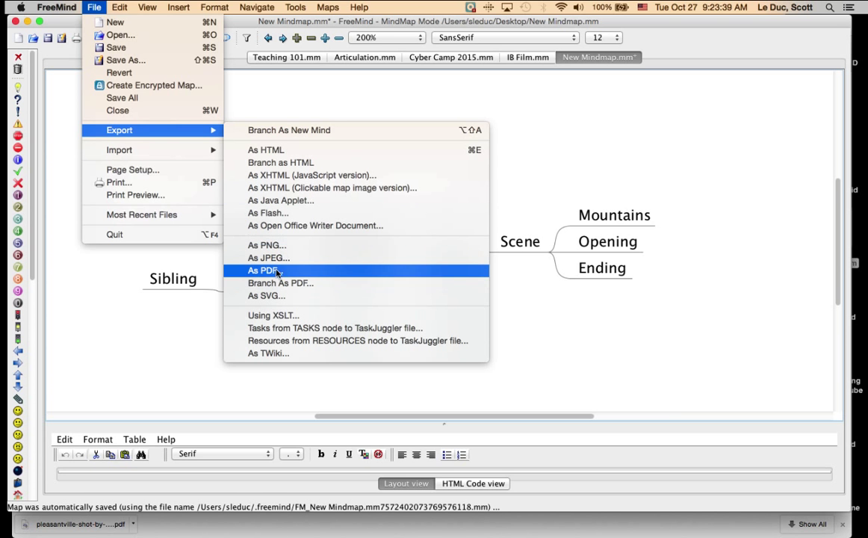
left_click(324, 261)
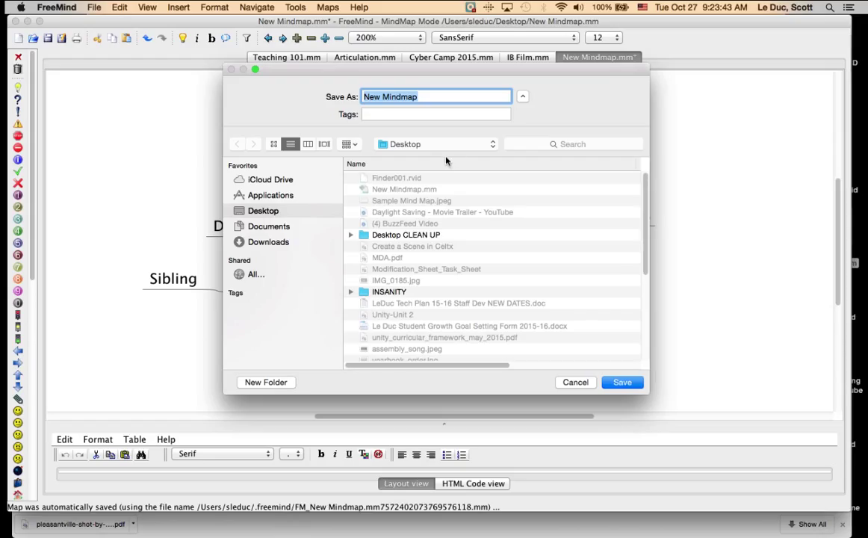
type("Idea")
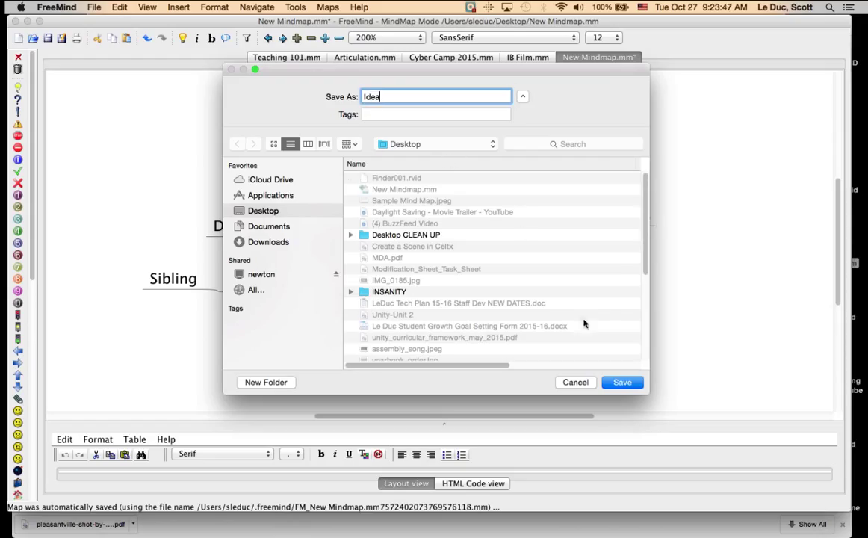
left_click(625, 383)
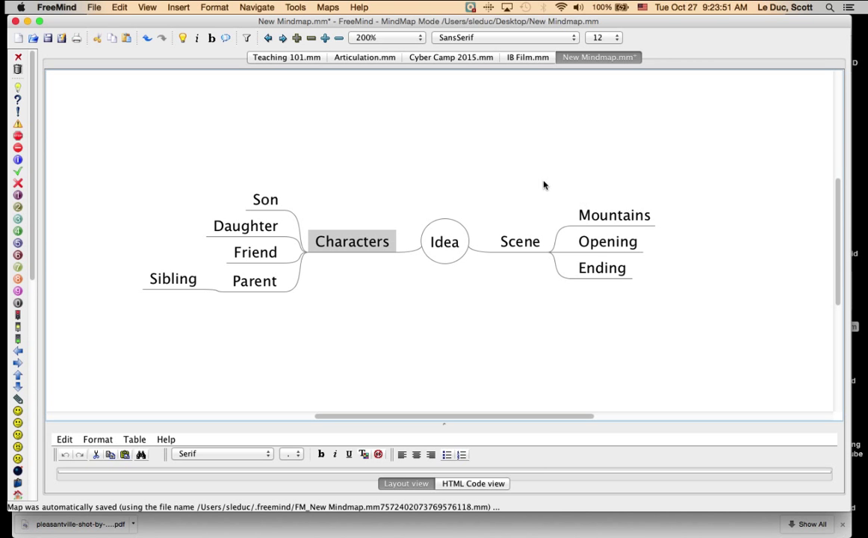
Cycle through the open maps and quit FreeMind
key("Left")
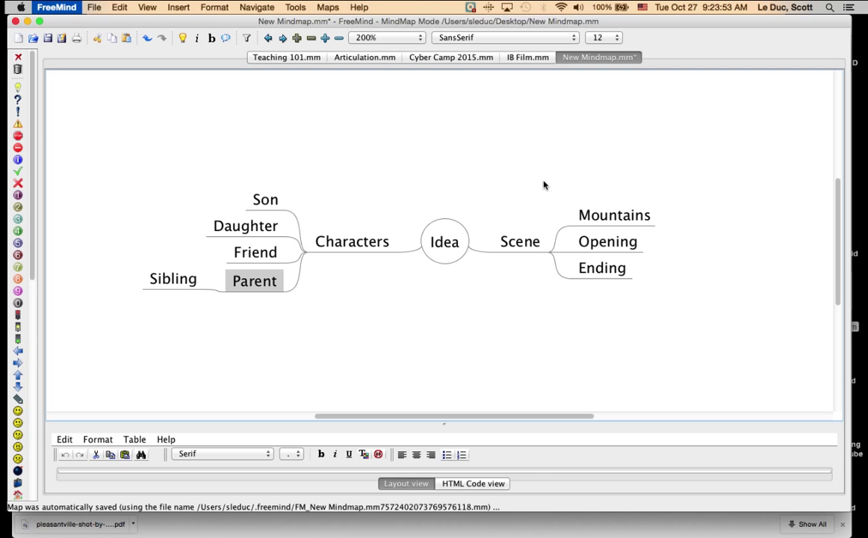
key("alt+shift+Right")
key("alt+shift+Right")
key("alt+shift+Right")
key("super+q")
Save New Mindmap, then load Idea.jpeg into Flickr's uploader
left_click(497, 302)
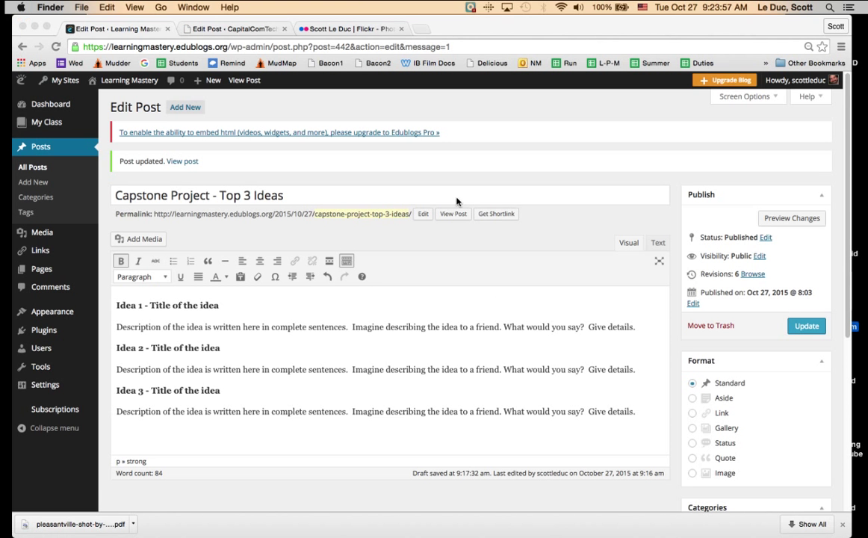
left_click(366, 30)
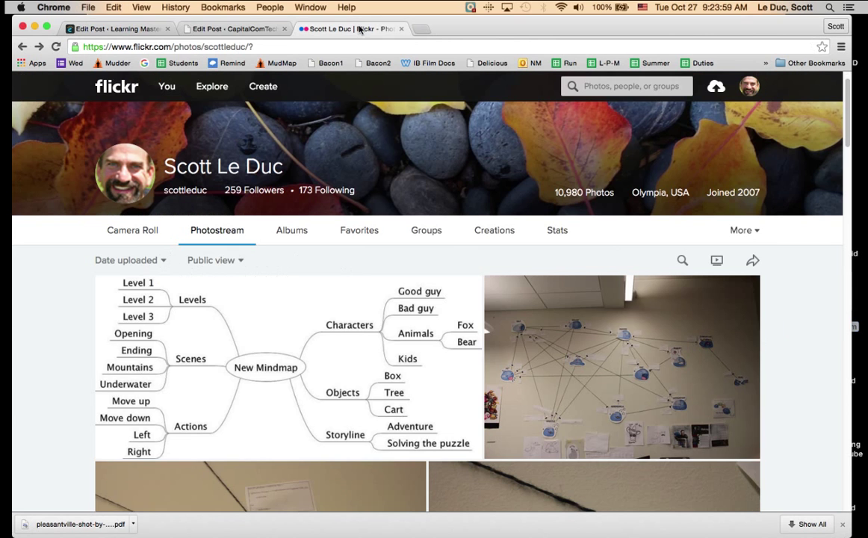
left_click(716, 86)
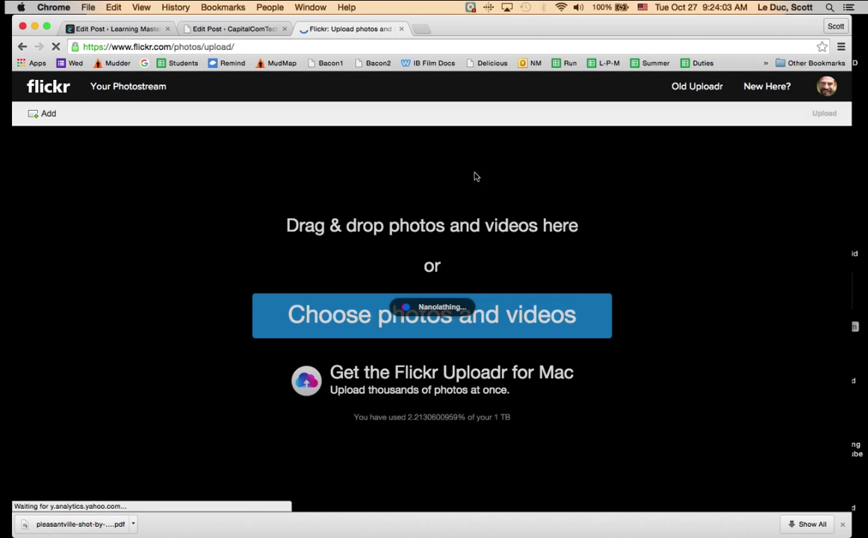
left_click(321, 331)
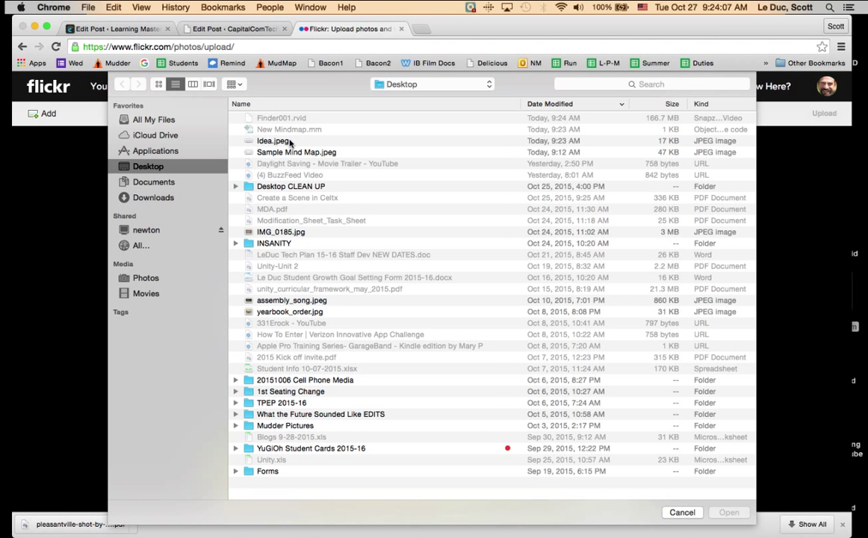
left_click(274, 140)
left_click(740, 515)
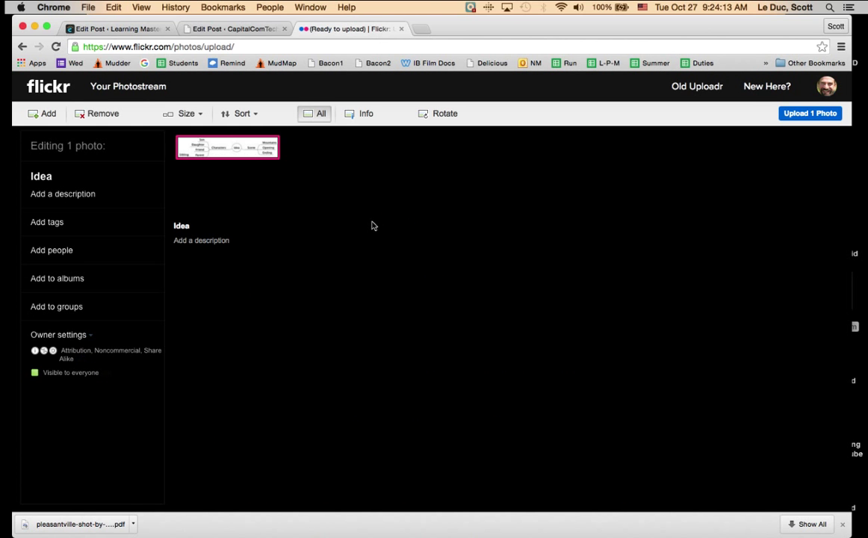
Upload the one photo publicly and check it in the photostream
left_click(811, 112)
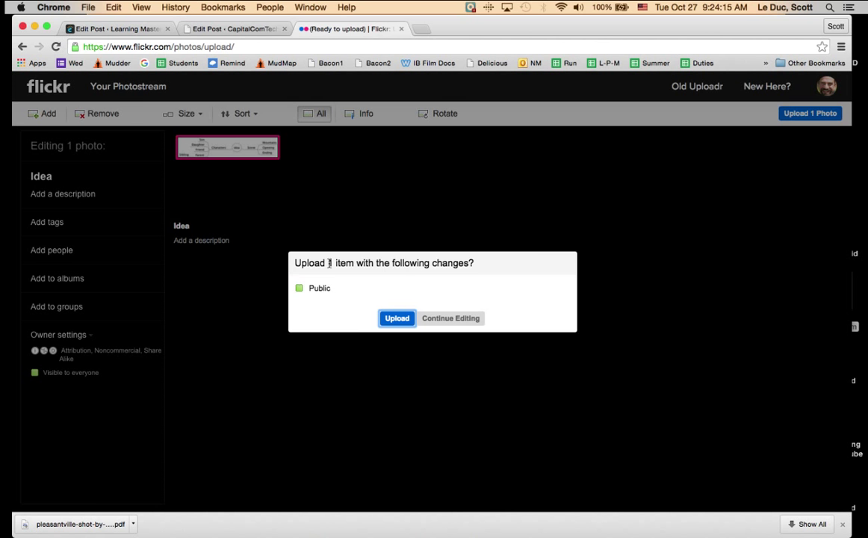
left_click(394, 320)
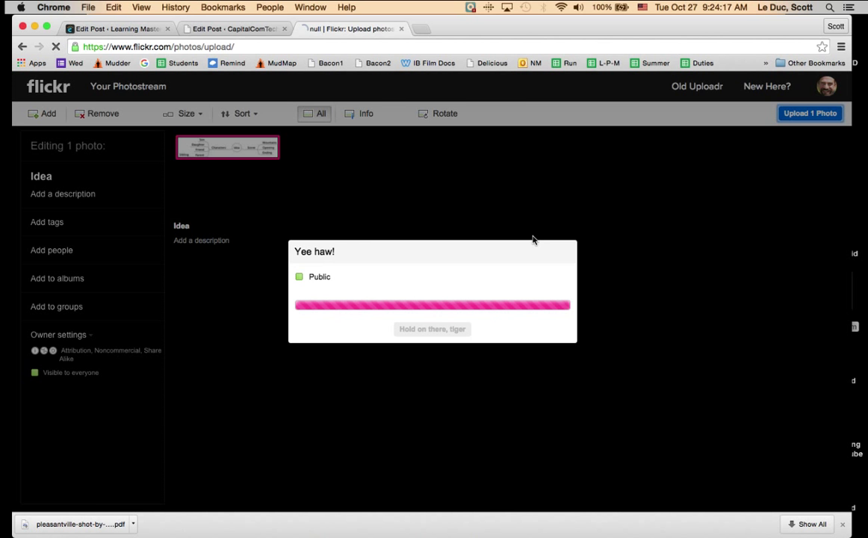
scroll(263, 346, "down", 5)
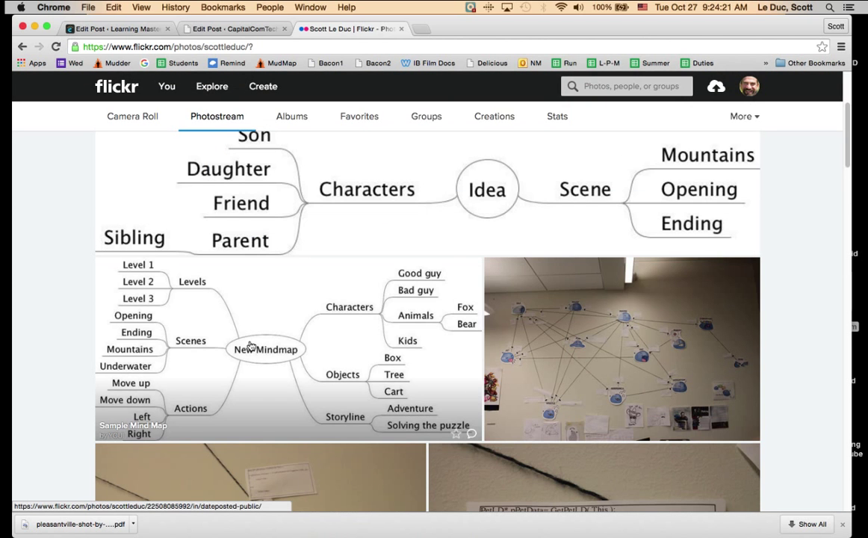
Open the Sample Mind Map photo's View all sizes page
left_click(276, 349)
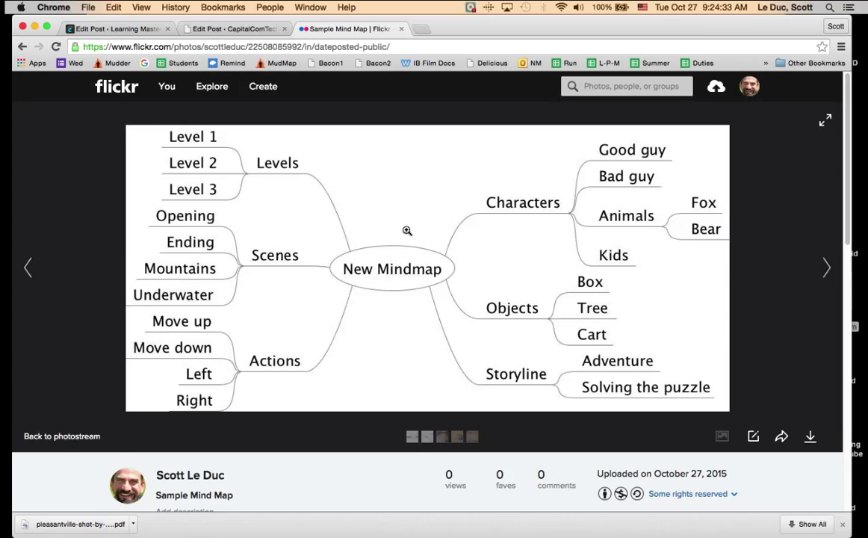
left_click(810, 436)
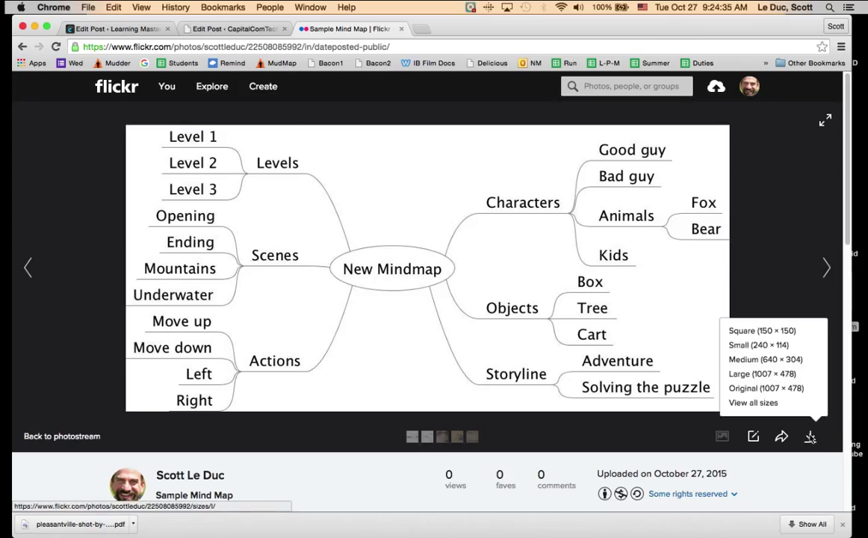
left_click(767, 406)
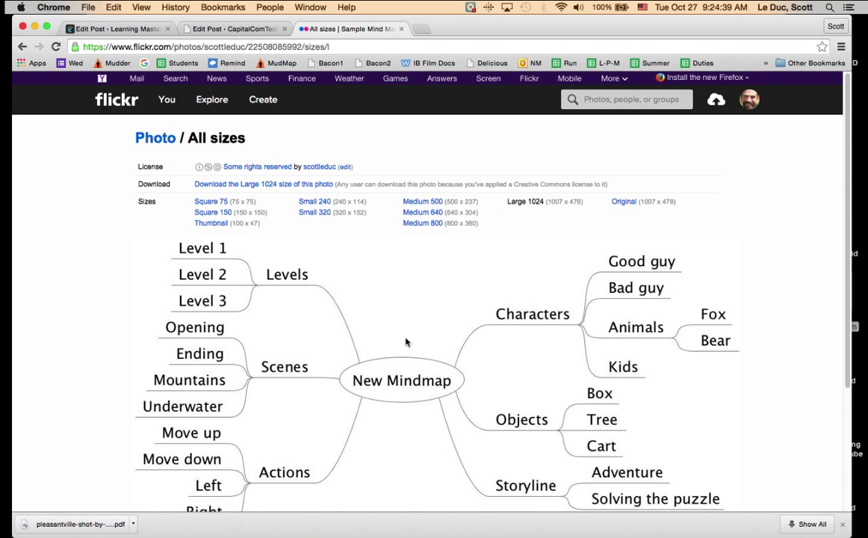
Copy the Large 1024 mind map image's URL
scroll(346, 373, "down", 5)
scroll(346, 372, "up", 5)
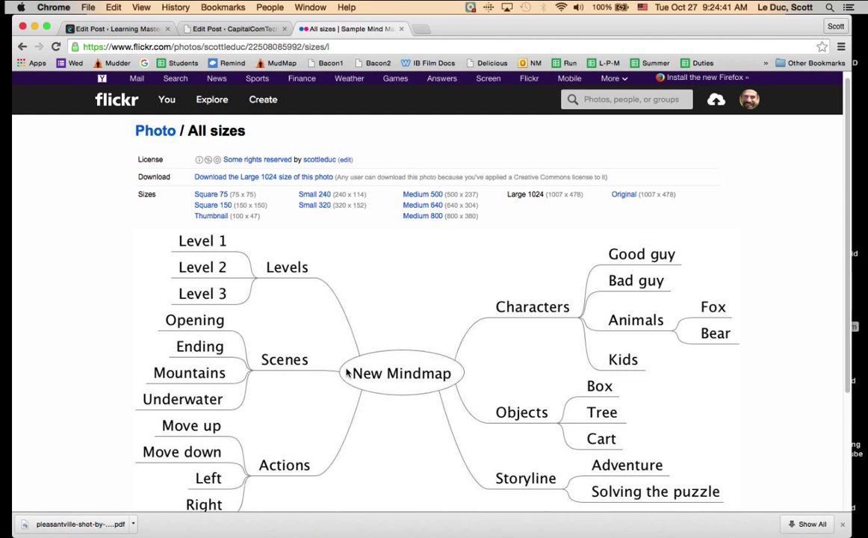
right_click(407, 322)
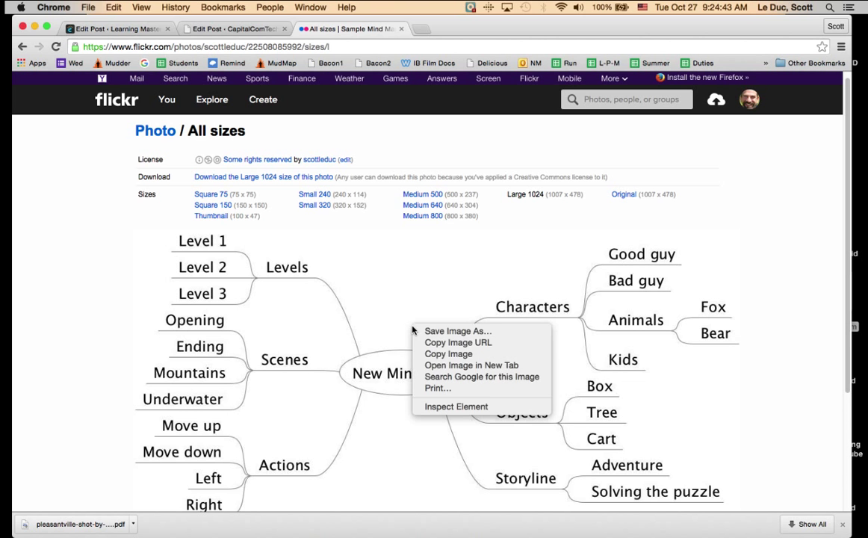
left_click(449, 344)
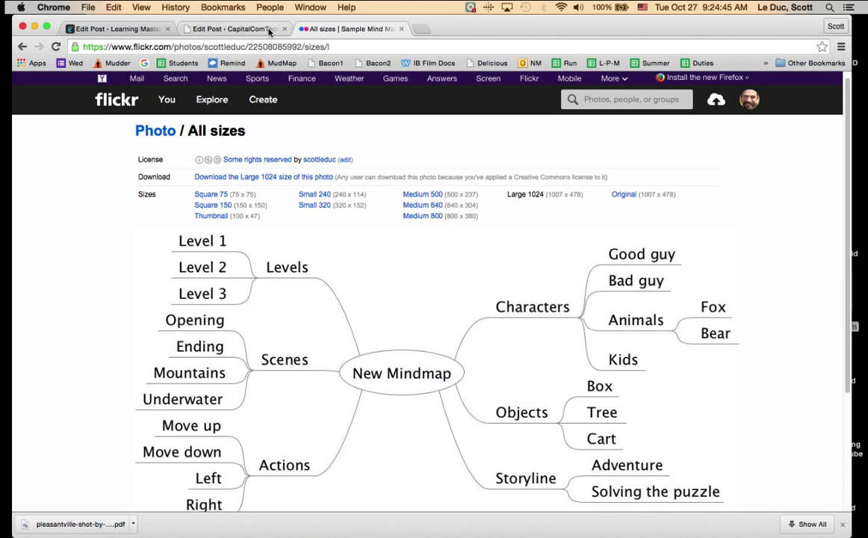
In the Edublogs post, add an empty paragraph below the Idea 1 heading
left_click(115, 28)
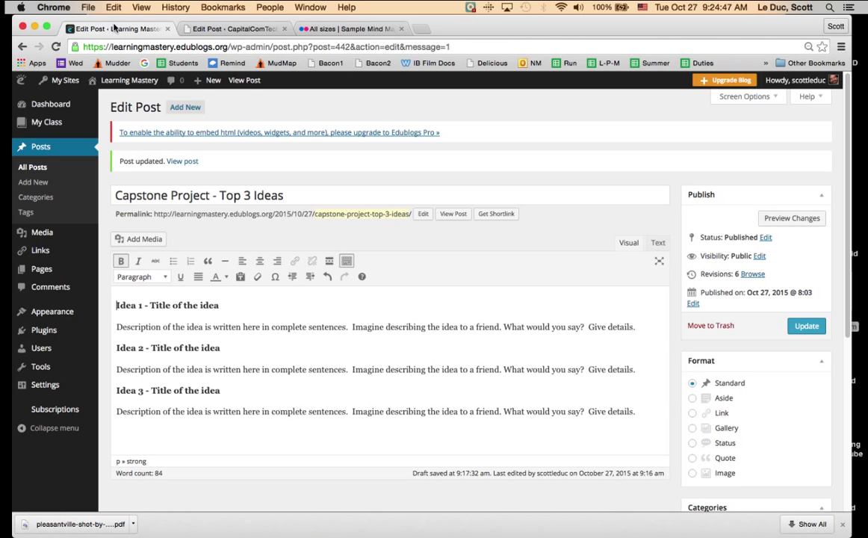
left_click(260, 307)
key("Return")
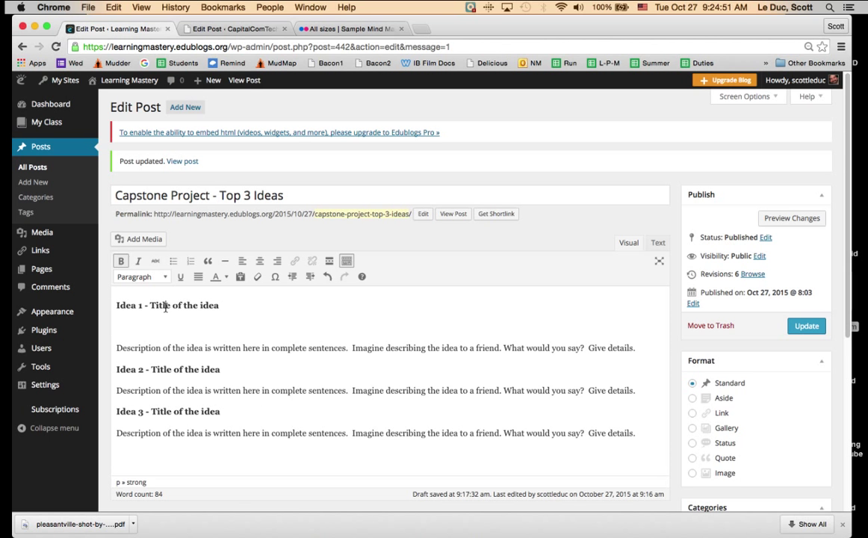
left_click(131, 326)
Paste the Flickr image URL into Insert from URL, linking to Image URL
left_click(139, 239)
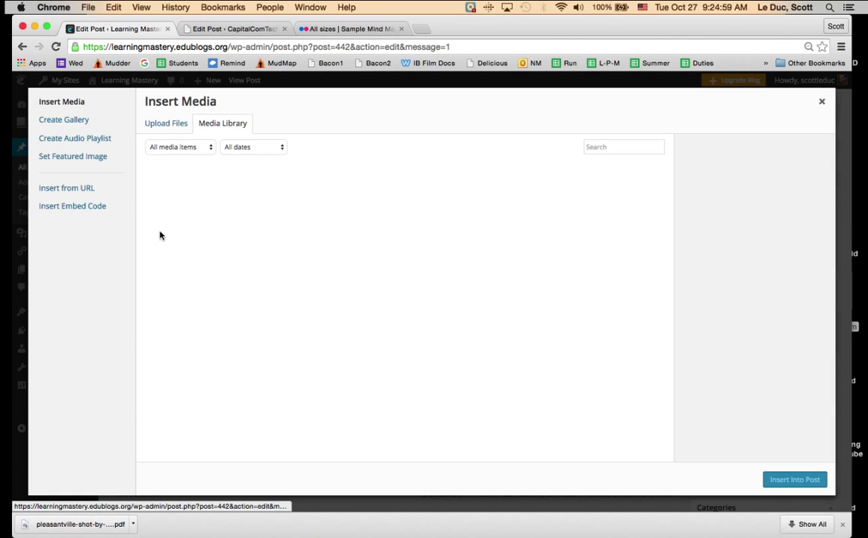
left_click(66, 187)
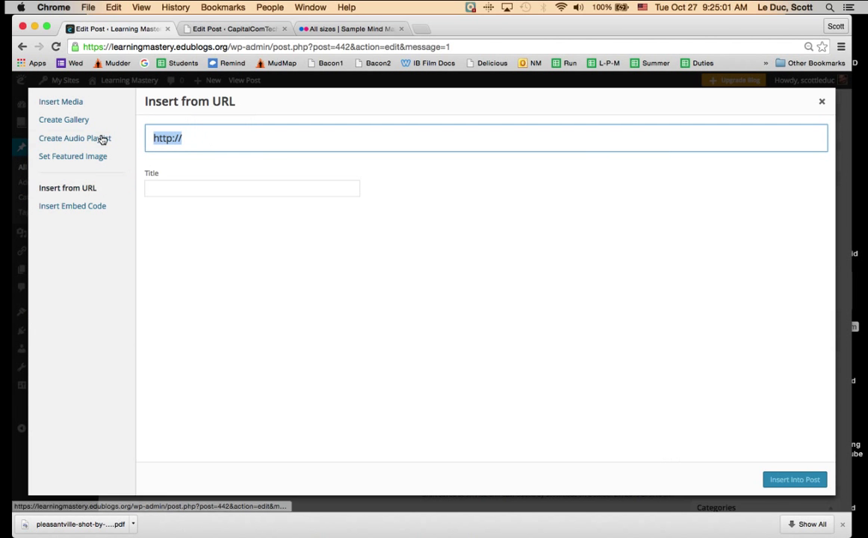
key("super+v")
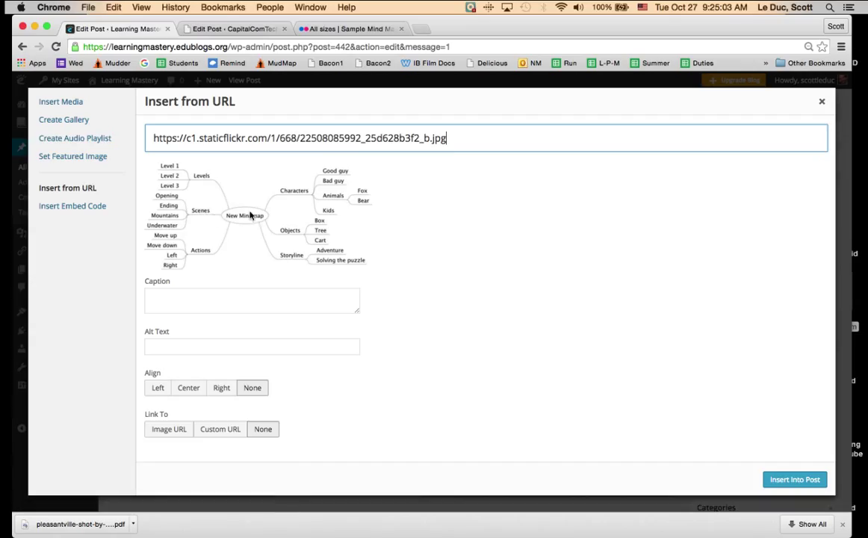
left_click(162, 432)
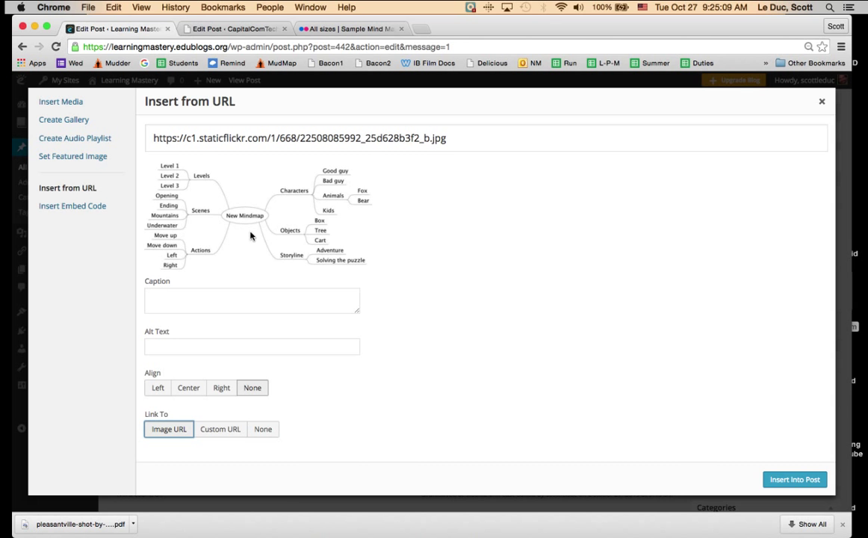
Place the Flickr mind map under the Idea 1 heading, shrink it to roughly 527 × 250, and update the post
left_click(796, 481)
scroll(470, 346, "down", 3)
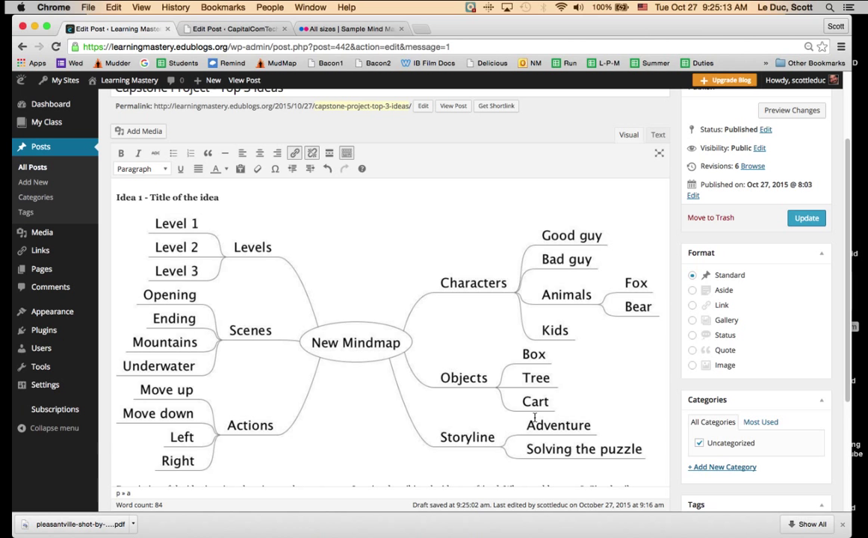
left_click(334, 314)
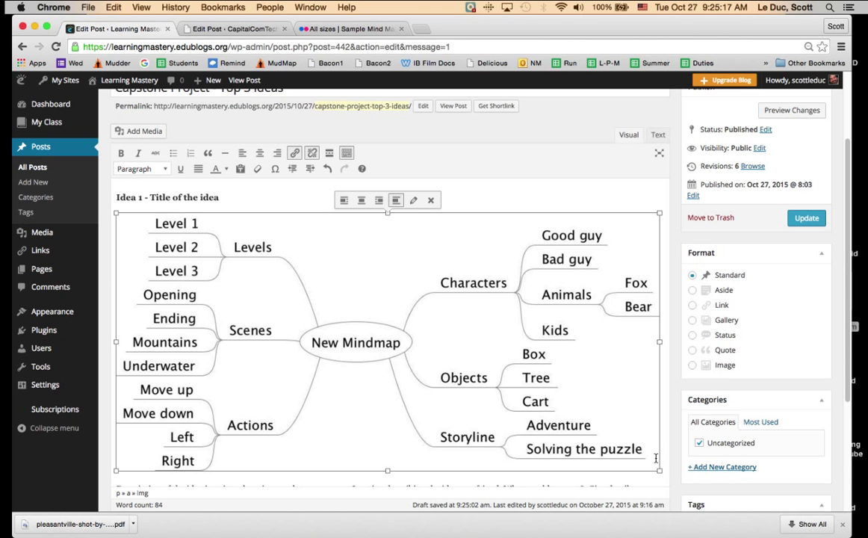
left_click_drag(660, 472, 355, 362)
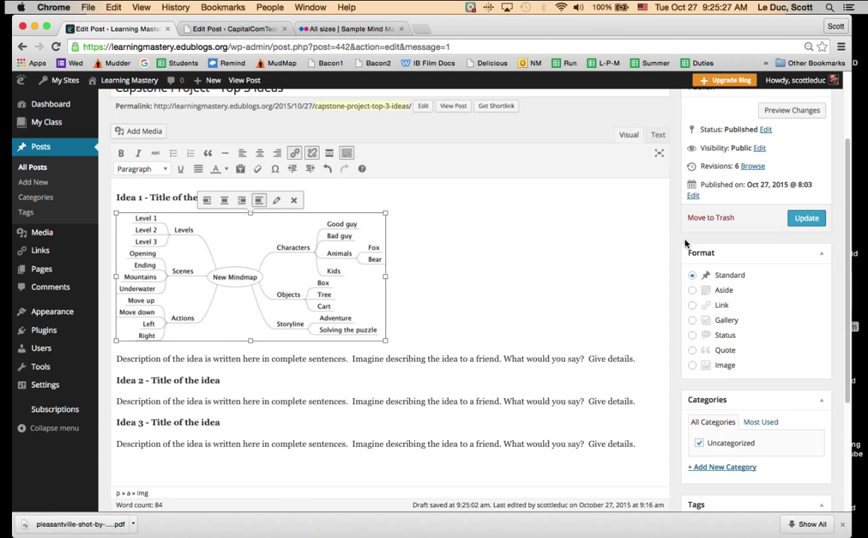
left_click(806, 218)
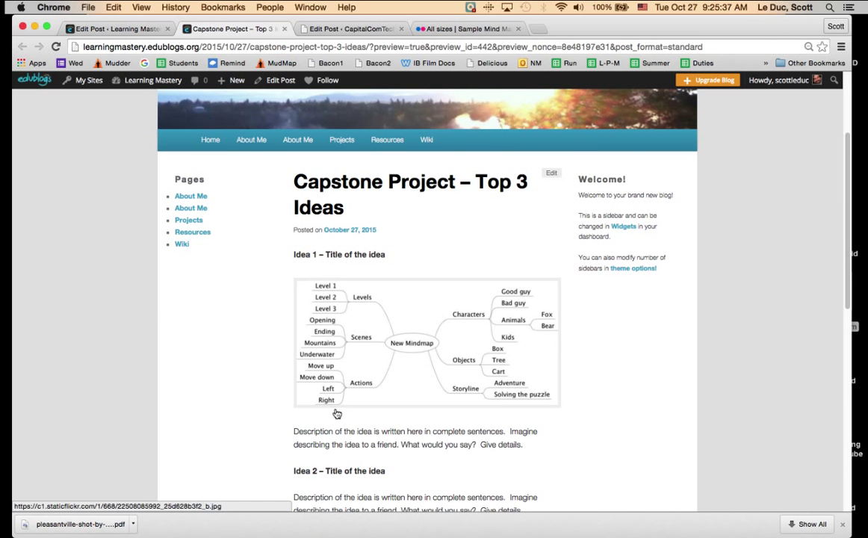
Check that the mind map in the post preview opens its full-size Flickr image, then return to the post
left_click(396, 344)
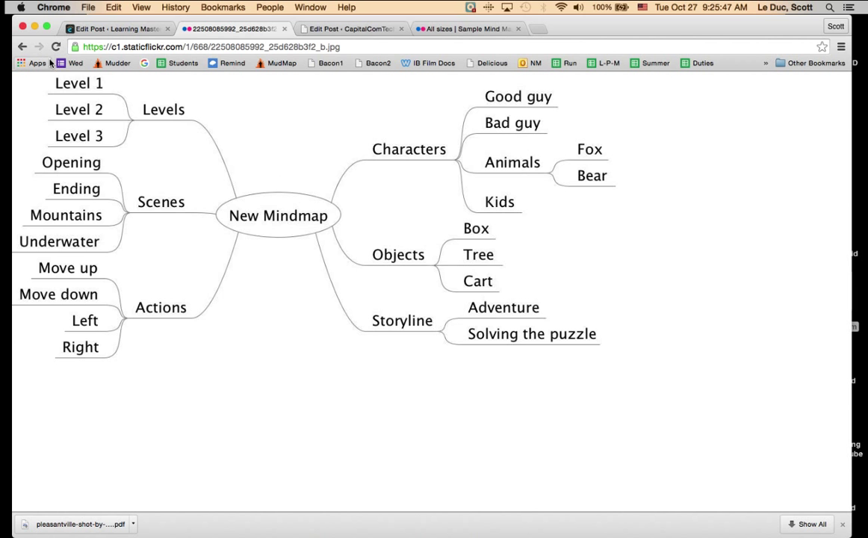
left_click(21, 47)
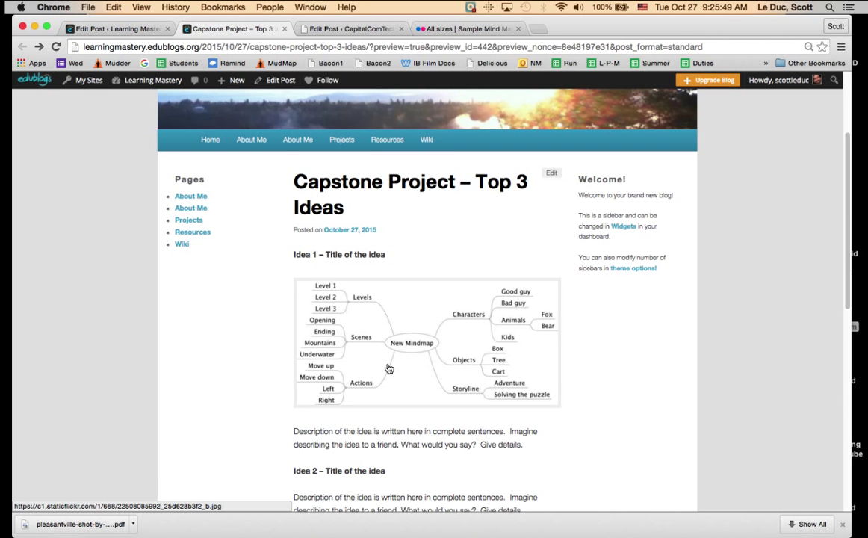